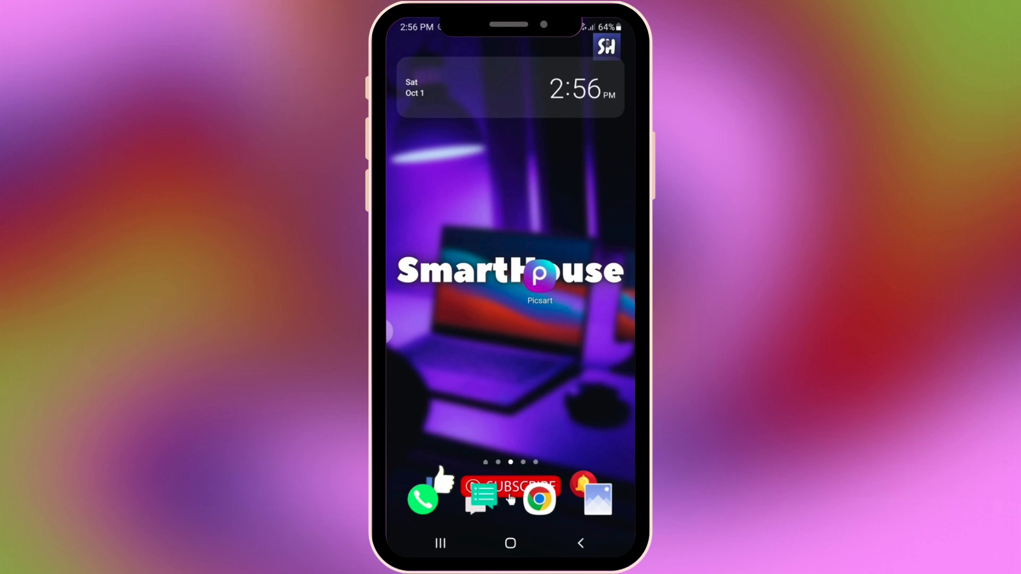
Launch Picsart and load the paint-covered profile screenshot into the photo editor.
left_click(539, 274)
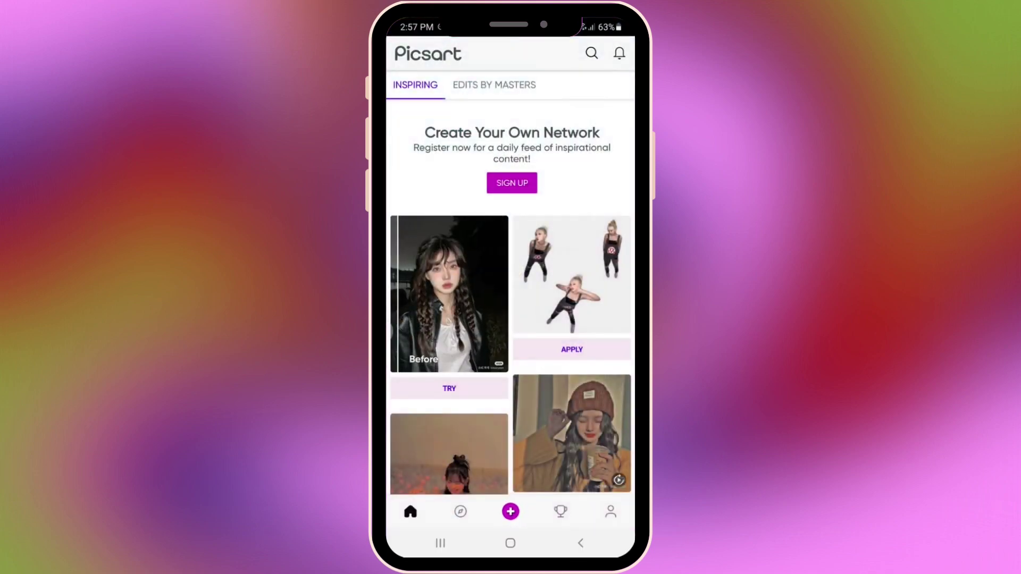
left_click(511, 511)
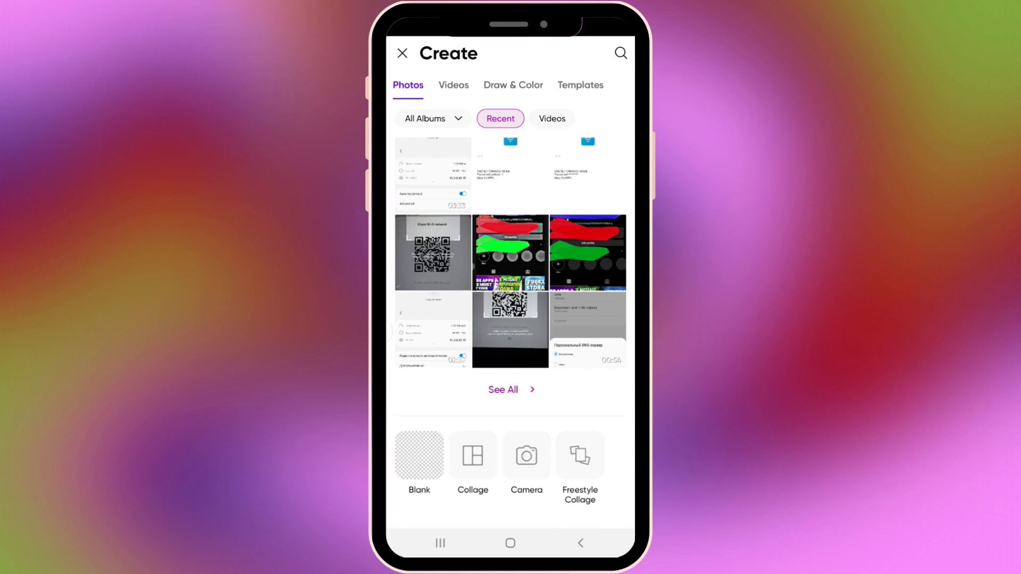
left_click(581, 250)
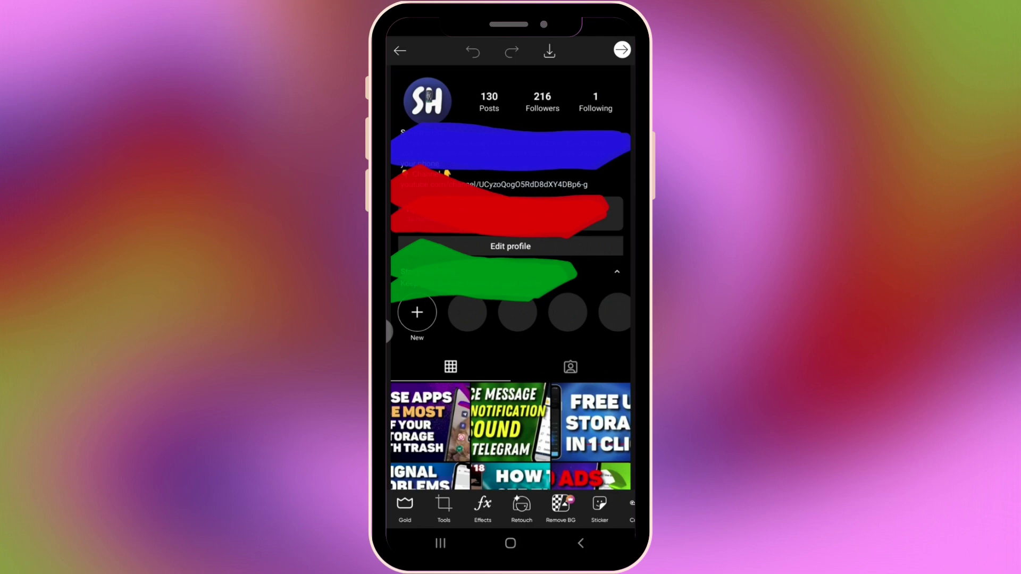
Raise the screenshot's Brightness to 59 in the Adjust tool.
left_click(443, 508)
left_click(482, 430)
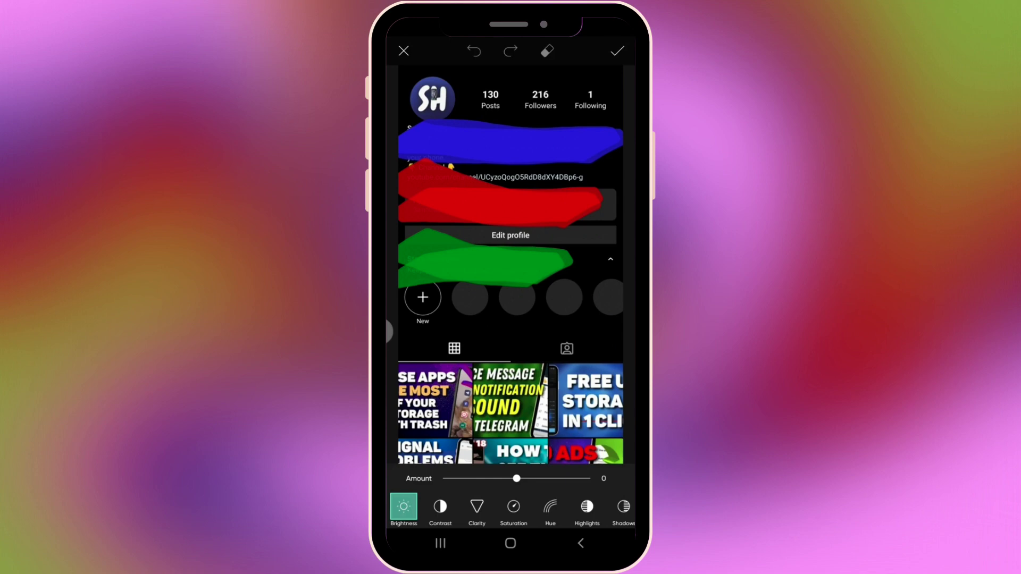
left_click_drag(521, 494, 563, 499)
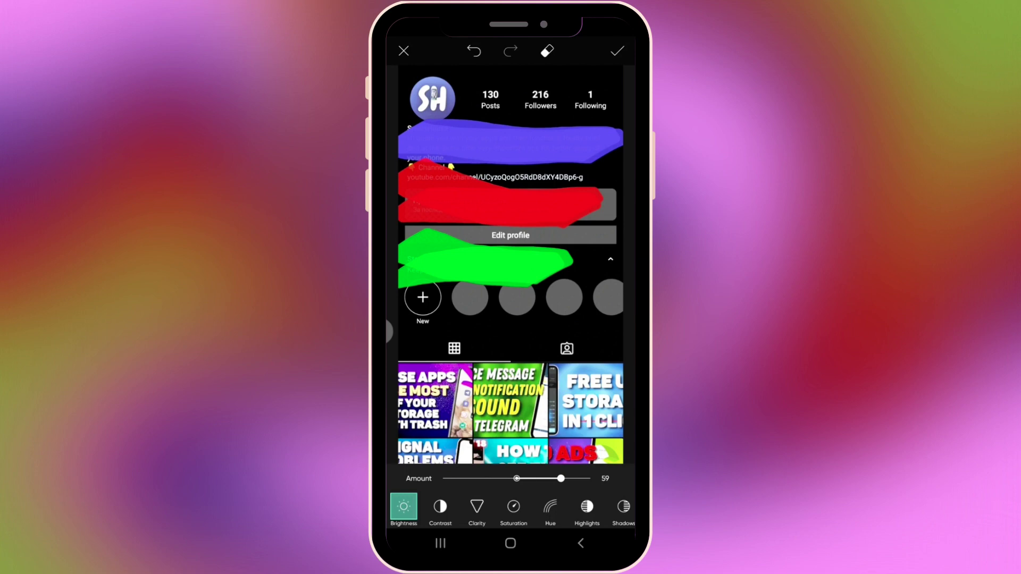
Set Contrast to about -21 and Clarity to 100.
left_click(440, 508)
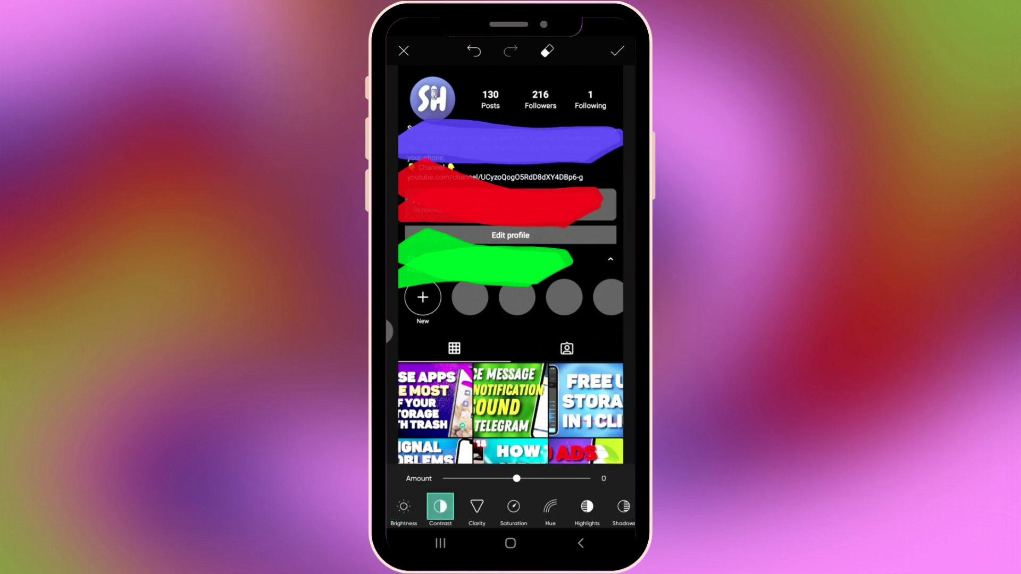
left_click_drag(516, 490, 509, 494)
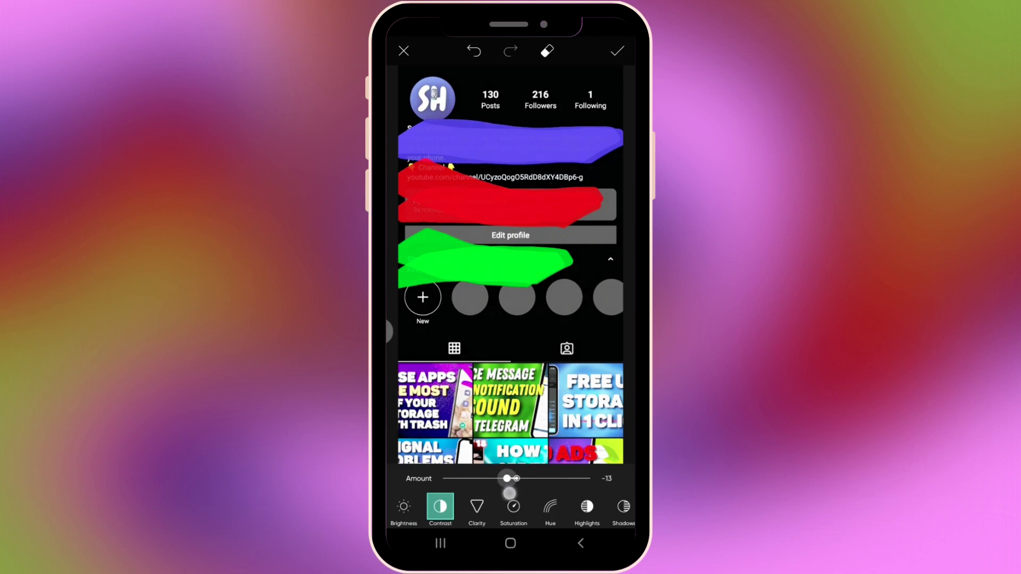
left_click_drag(510, 494, 503, 494)
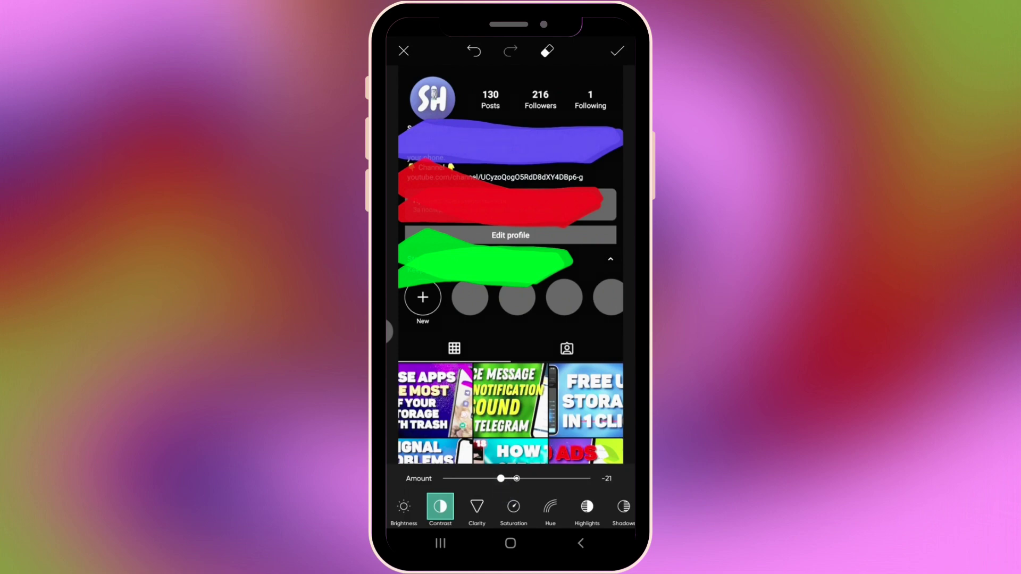
left_click(476, 508)
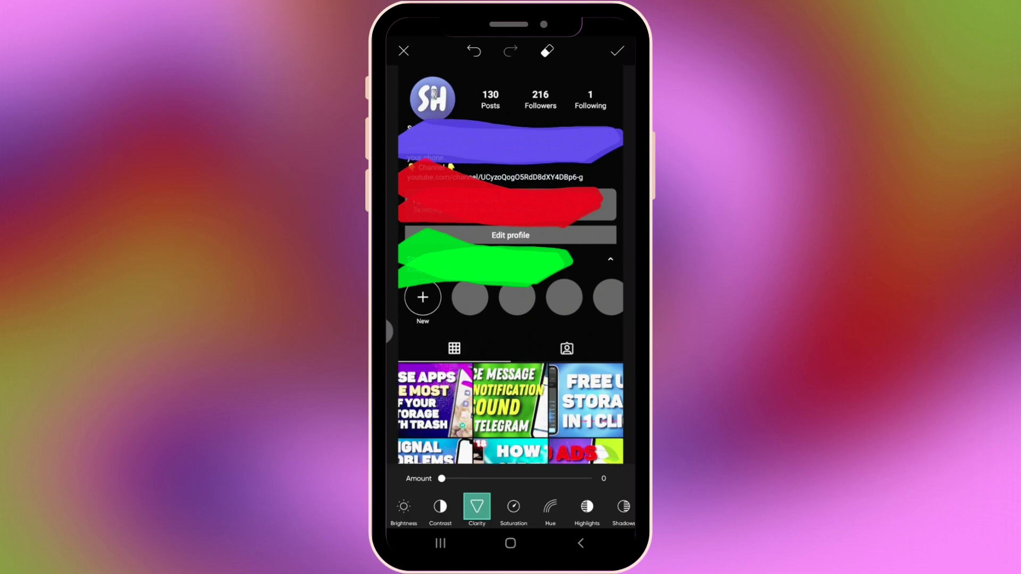
left_click_drag(441, 479, 617, 477)
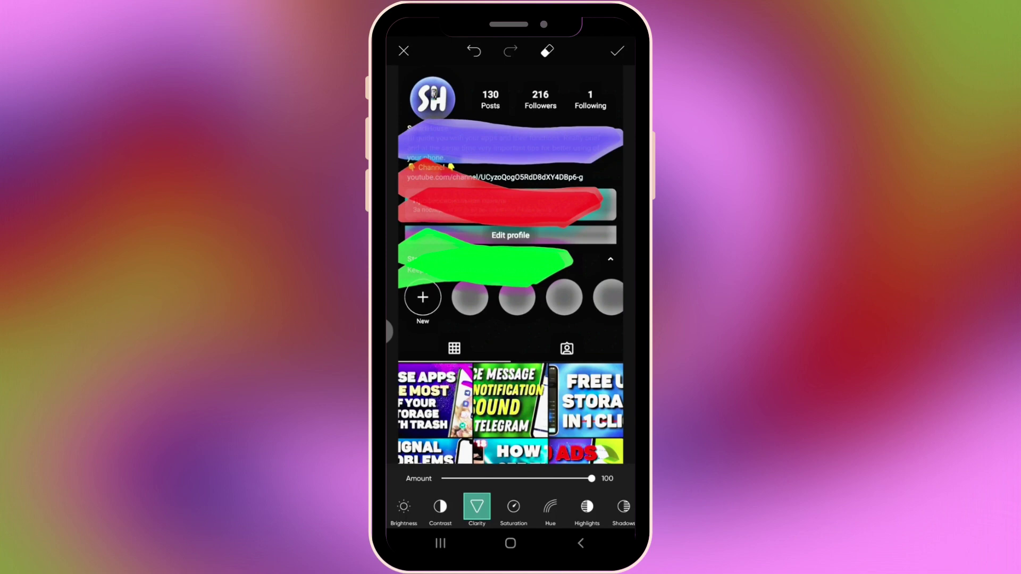
Set Saturation to -100 for grayscale and nudge Hue to 51.
left_click(514, 507)
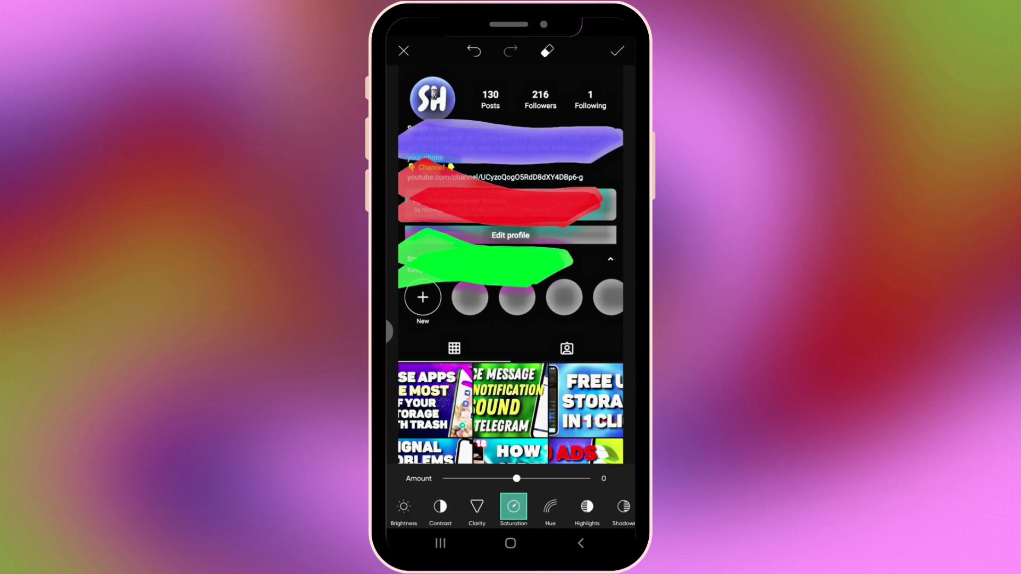
left_click_drag(517, 479, 423, 483)
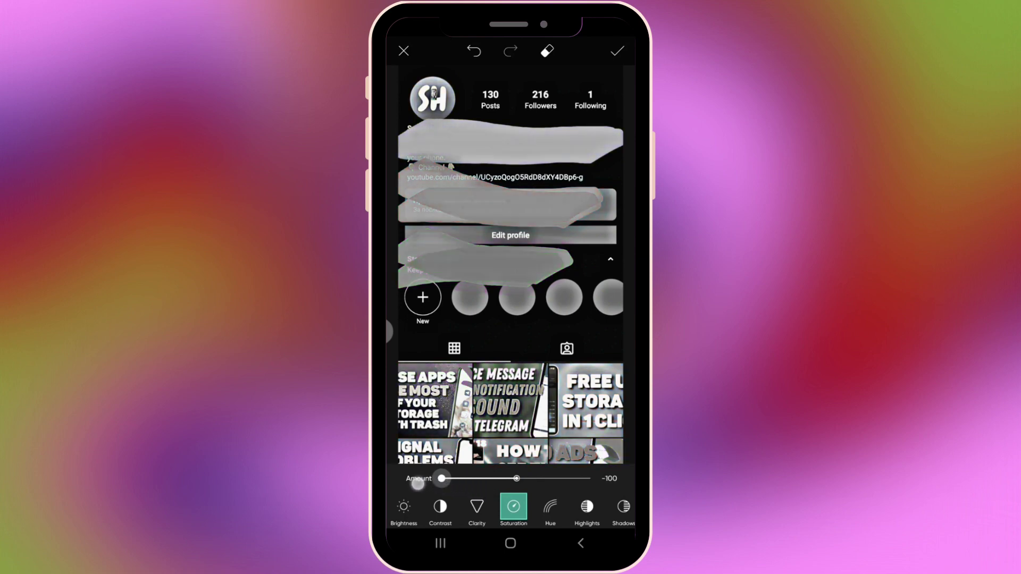
left_click_drag(423, 483, 445, 489)
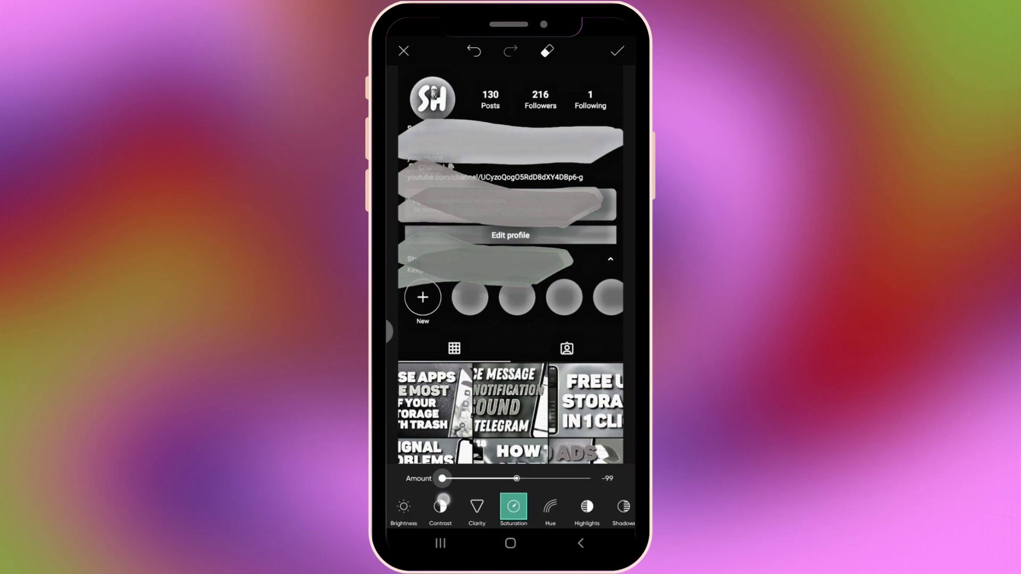
left_click_drag(446, 499, 434, 503)
left_click(551, 508)
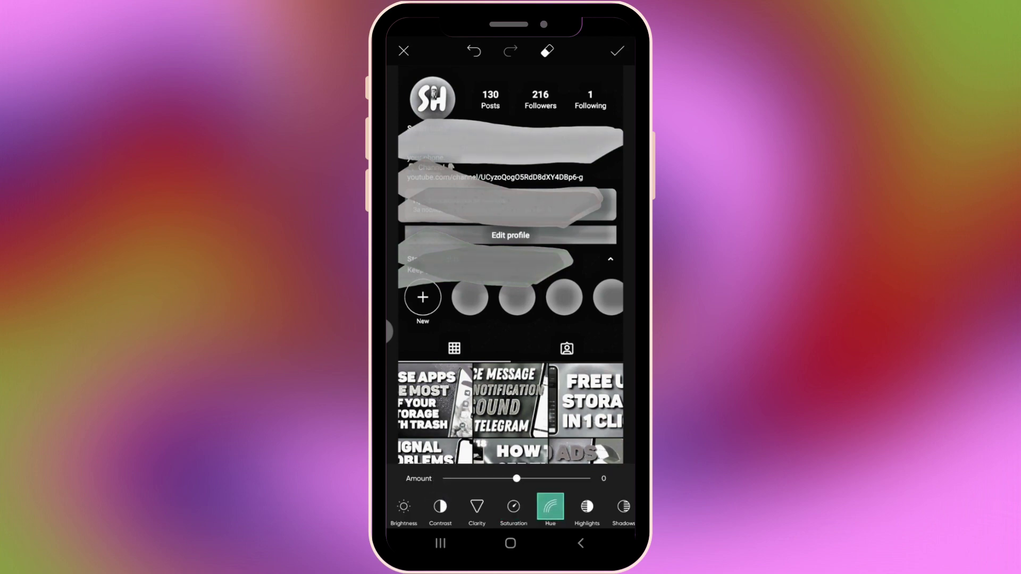
mouse_move(521, 489)
left_mouse_down()
mouse_move(524, 480)
mouse_move(539, 492)
left_mouse_up()
Set Highlights to about 56 and Shadows to about -47.
left_click(587, 508)
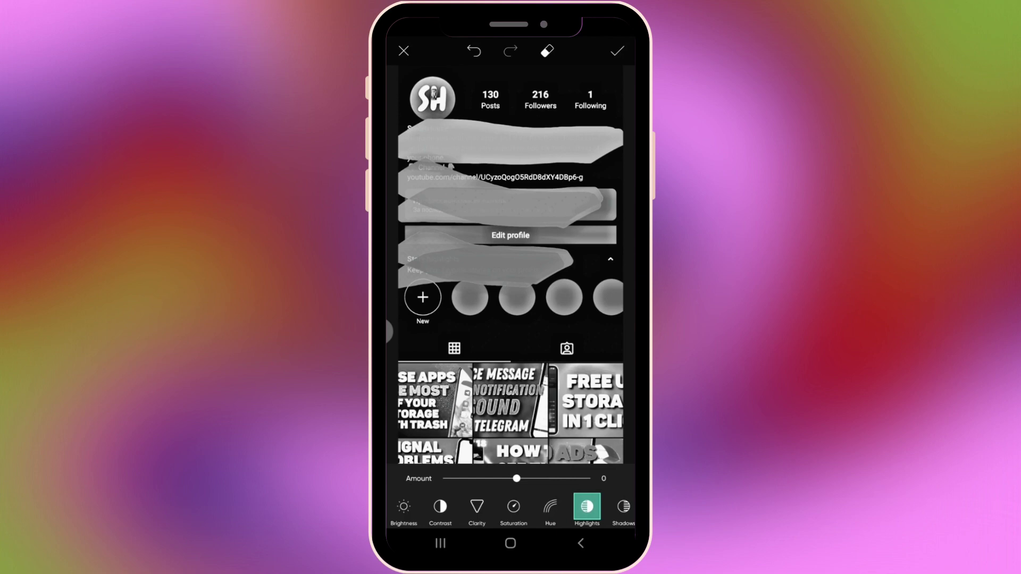
left_click_drag(521, 481, 557, 498)
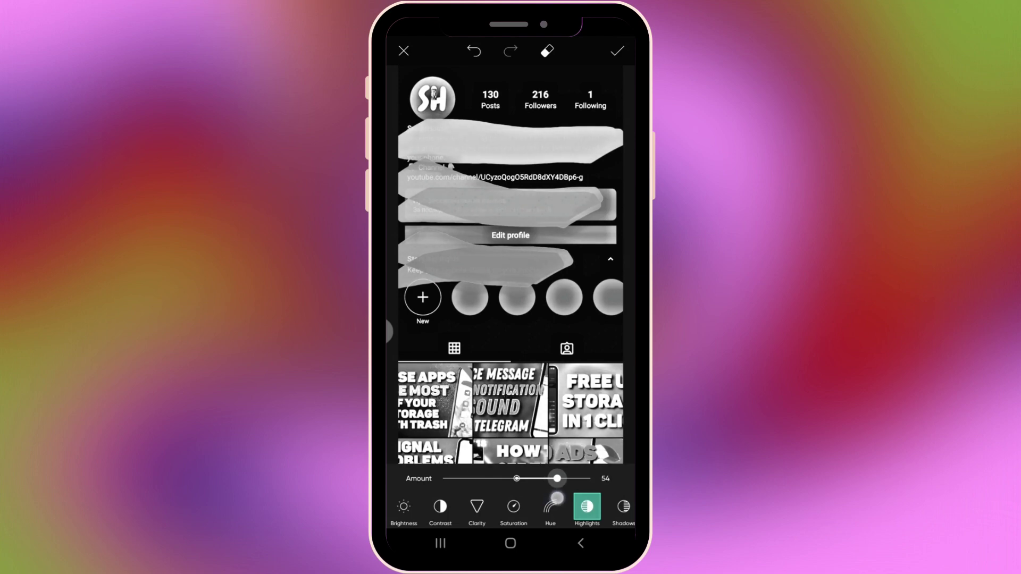
left_click_drag(557, 498, 559, 499)
left_click(623, 507)
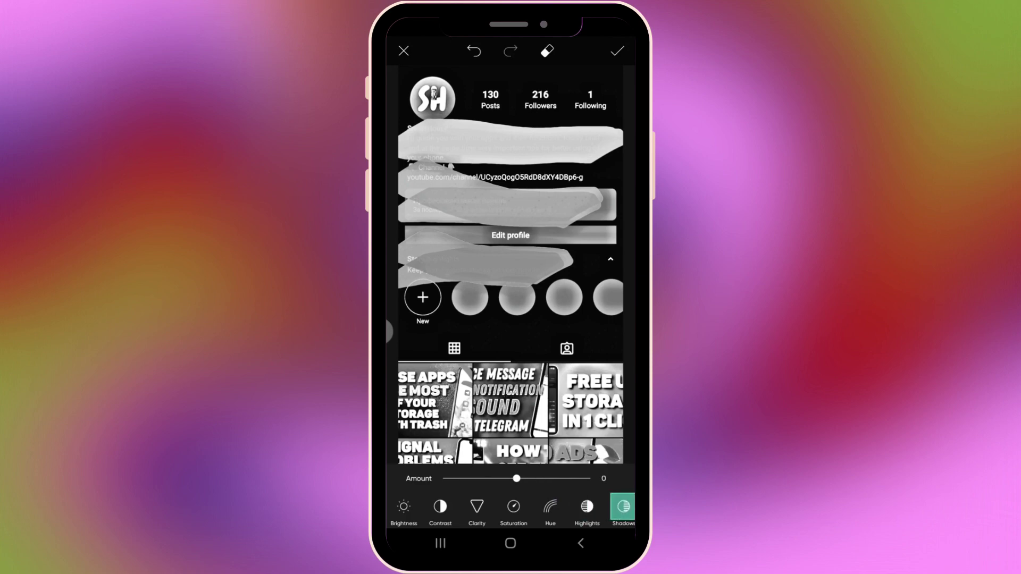
left_click_drag(516, 505, 500, 505)
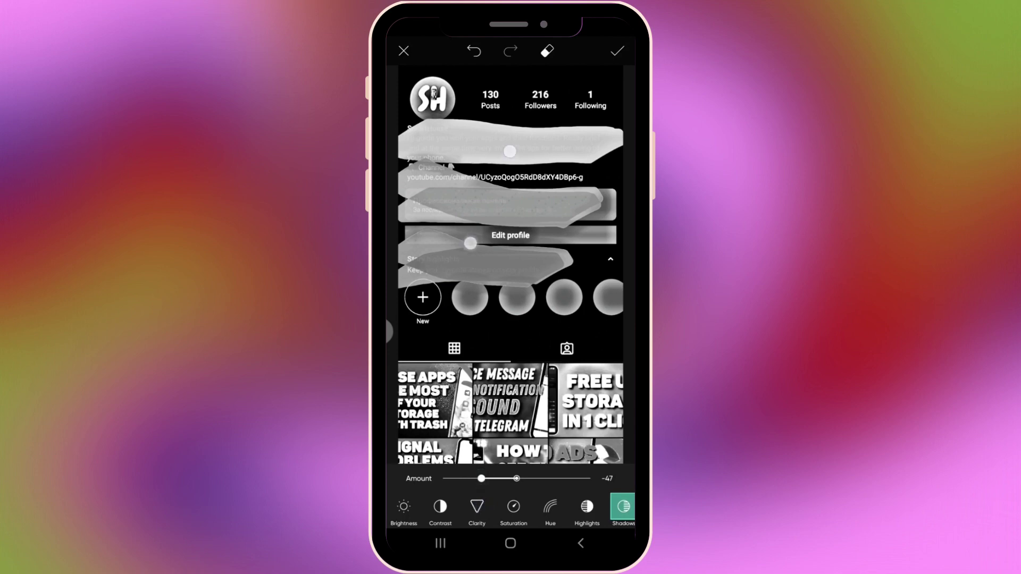
Zoom in and out on the canvas to read the YouTube link and bio fragments.
scroll(511, 266, "up", 5)
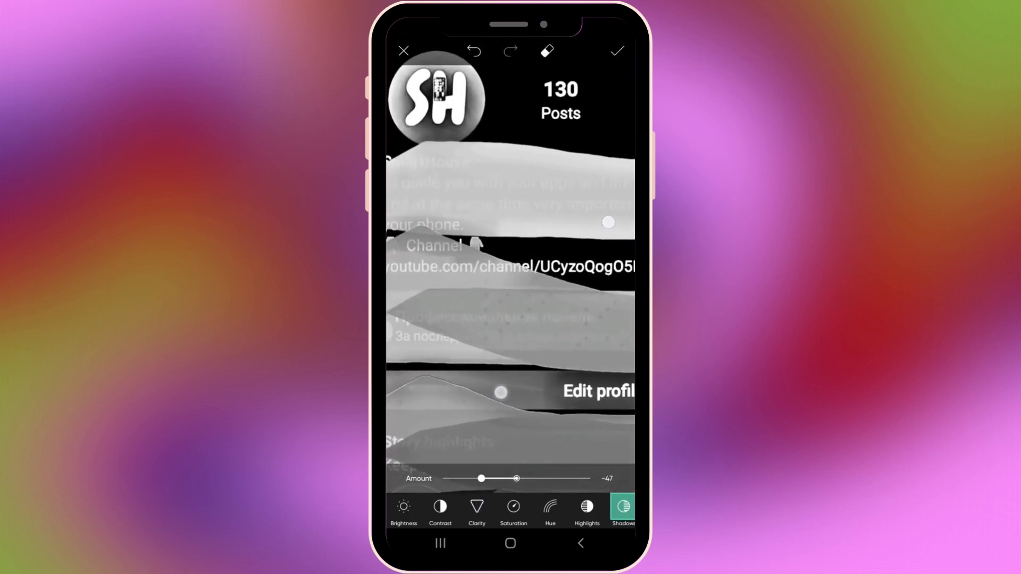
scroll(511, 293, "down", 5)
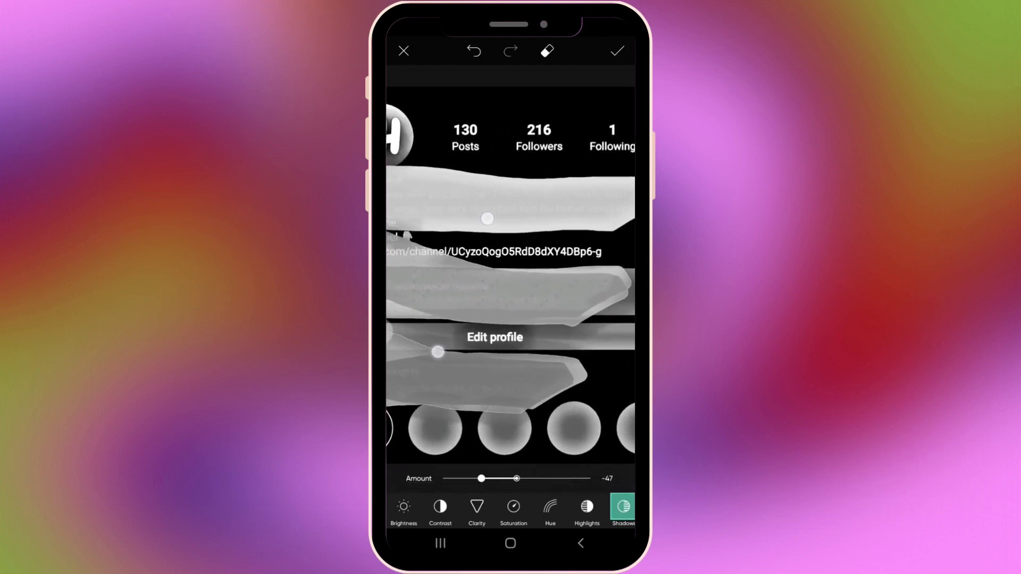
scroll(463, 285, "up", 5)
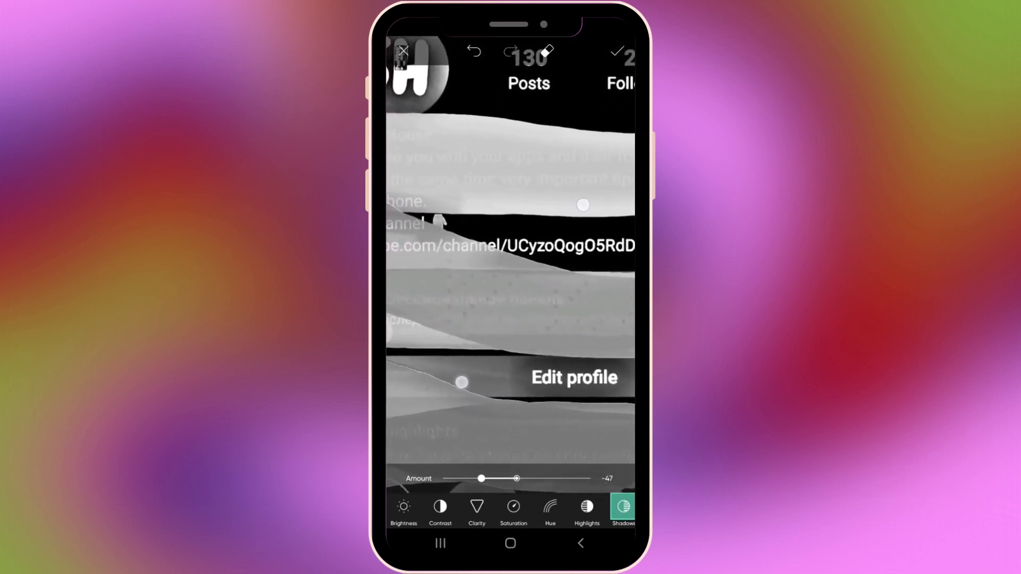
scroll(522, 294, "down", 5)
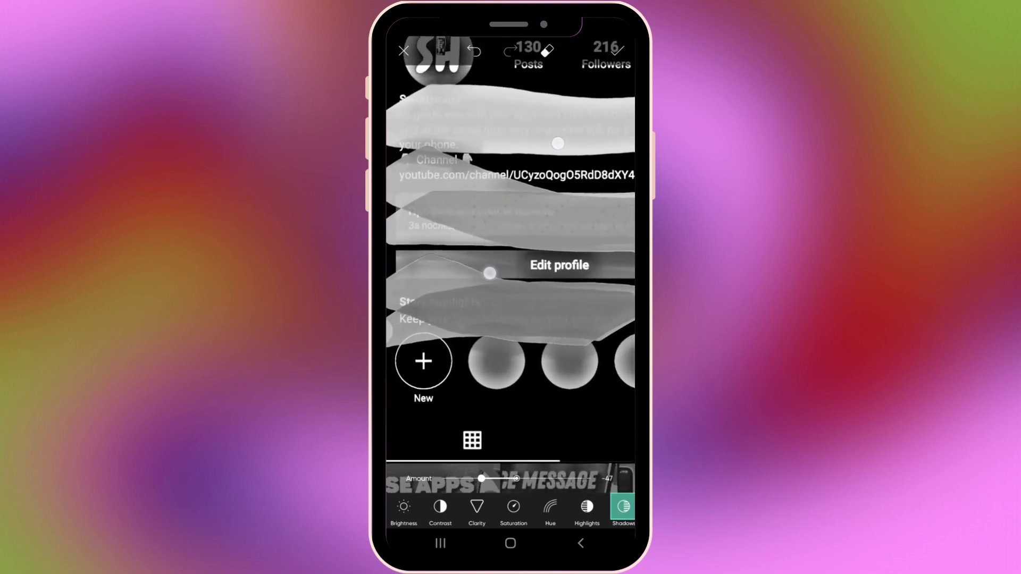
scroll(524, 208, "down", 2)
scroll(521, 213, "down", 2)
scroll(520, 220, "down", 2)
scroll(518, 227, "down", 2)
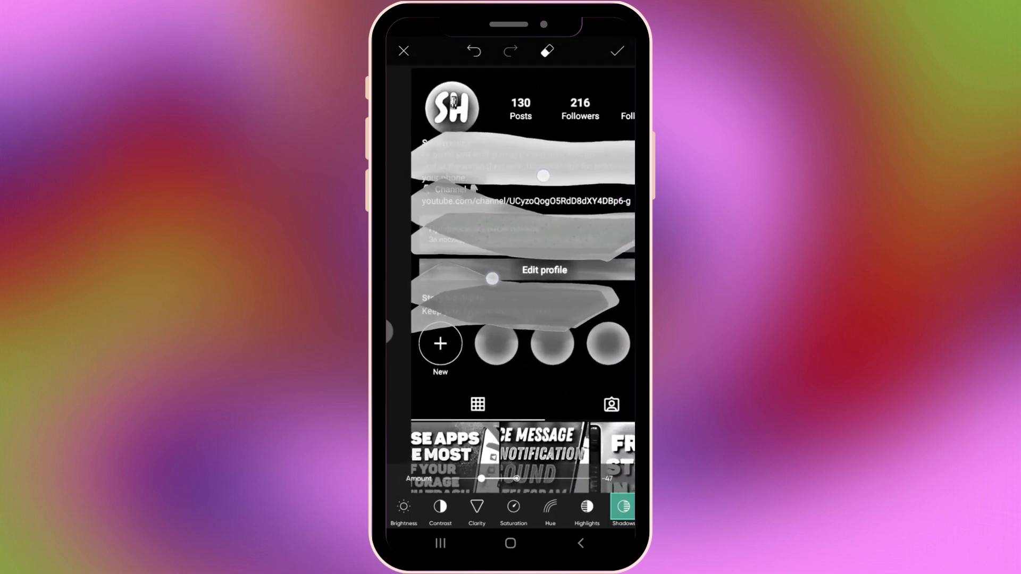
scroll(517, 227, "up", 2)
scroll(524, 213, "up", 2)
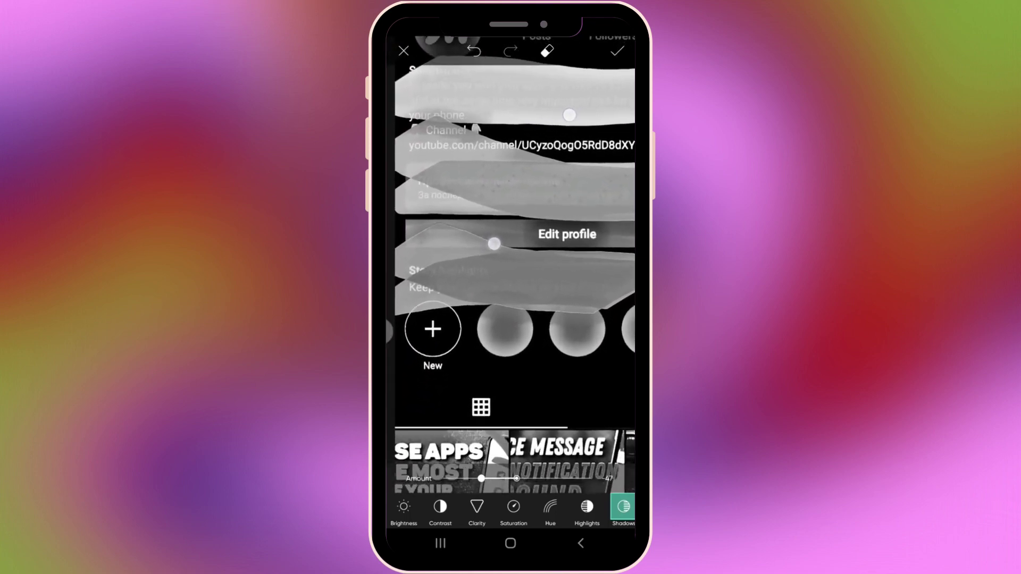
scroll(524, 188, "up", 2)
scroll(511, 213, "down", 2)
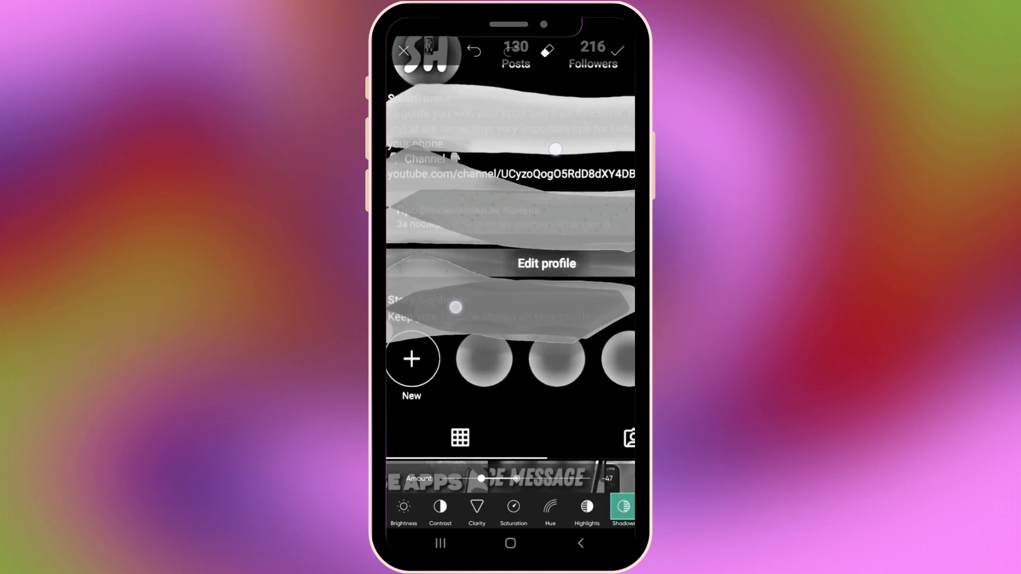
scroll(532, 213, "up", 3)
scroll(553, 218, "down", 1)
scroll(532, 239, "down", 2)
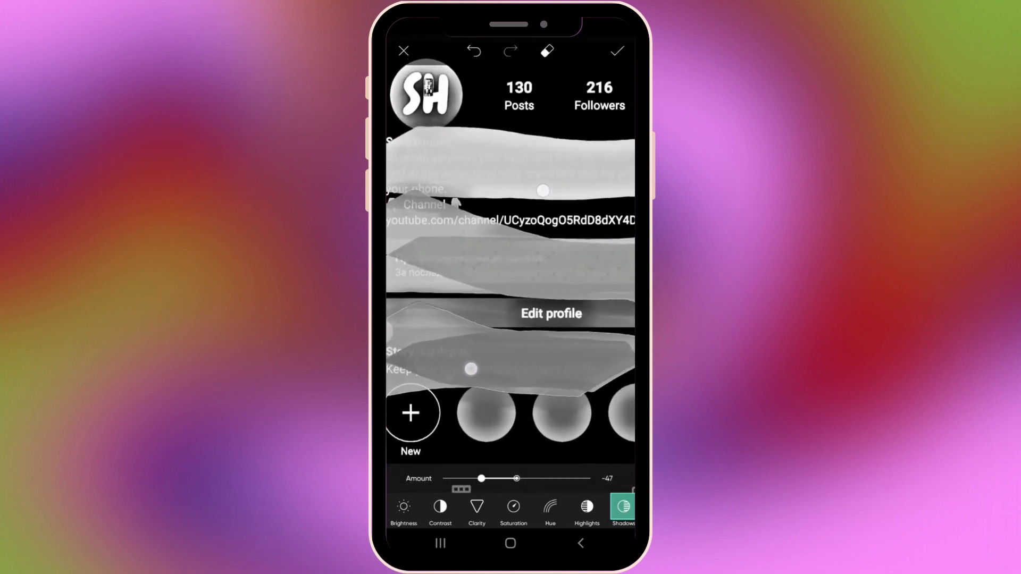
scroll(511, 255, "down", 2)
scroll(498, 272, "down", 1)
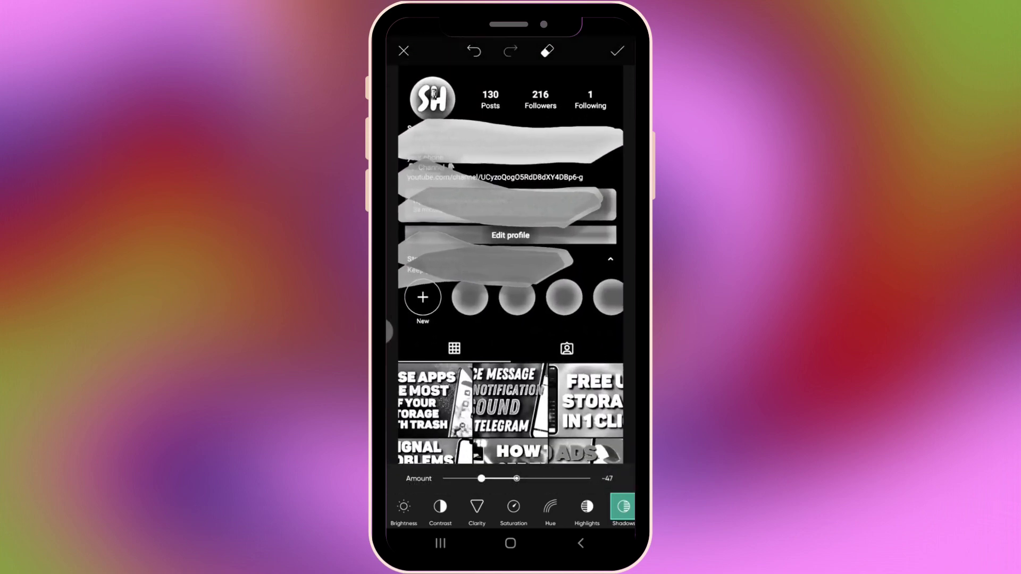